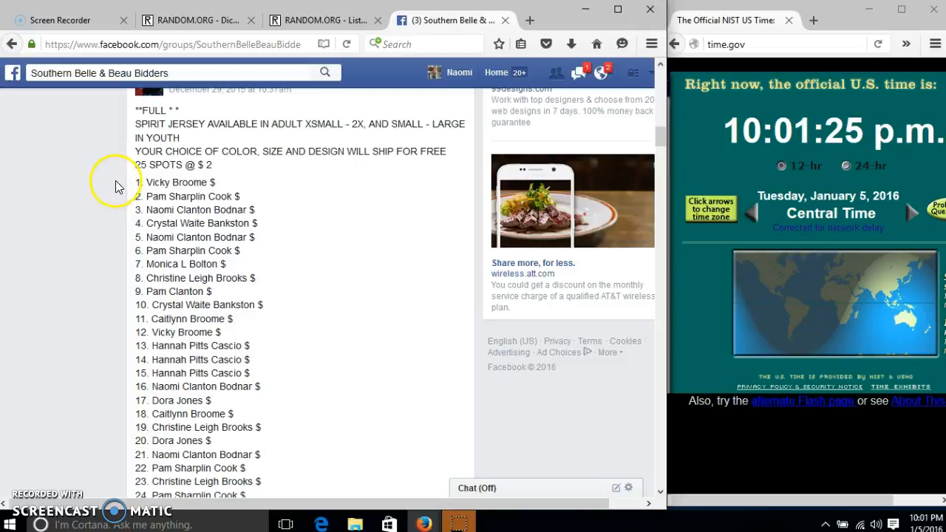
drag(133, 187, 266, 353)
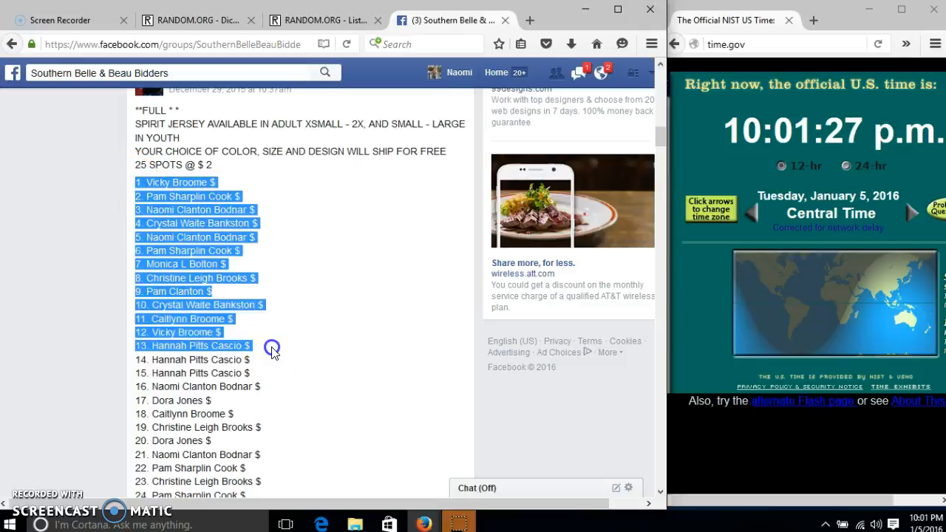
scroll(267, 353, down, 2)
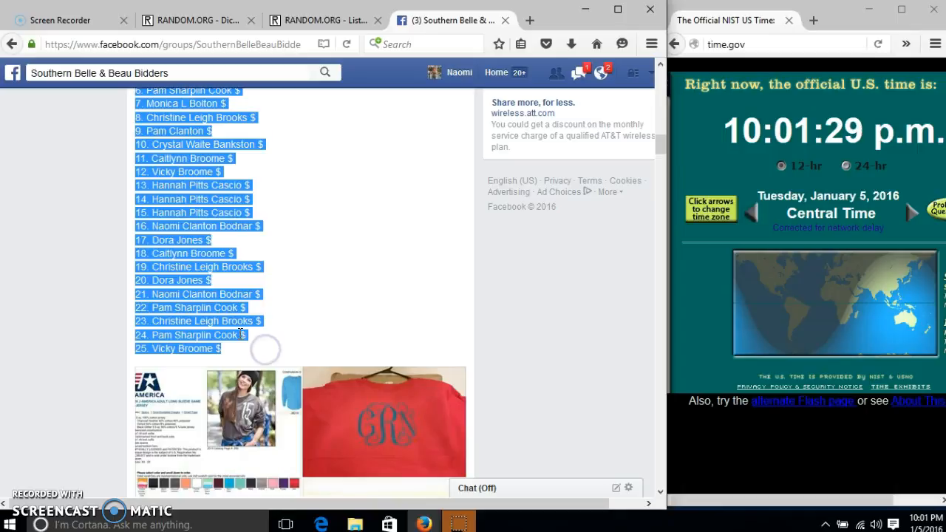
Step: Copy the selected 25-spot auction list, post a 'live' comment and check the clock
right_click(240, 334)
click(273, 349)
scroll(313, 336, down, 4)
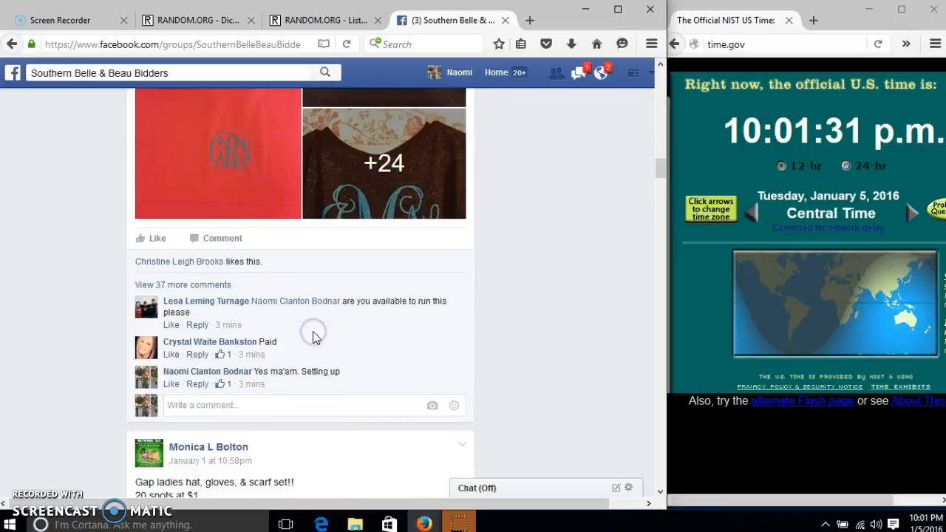
click(334, 407)
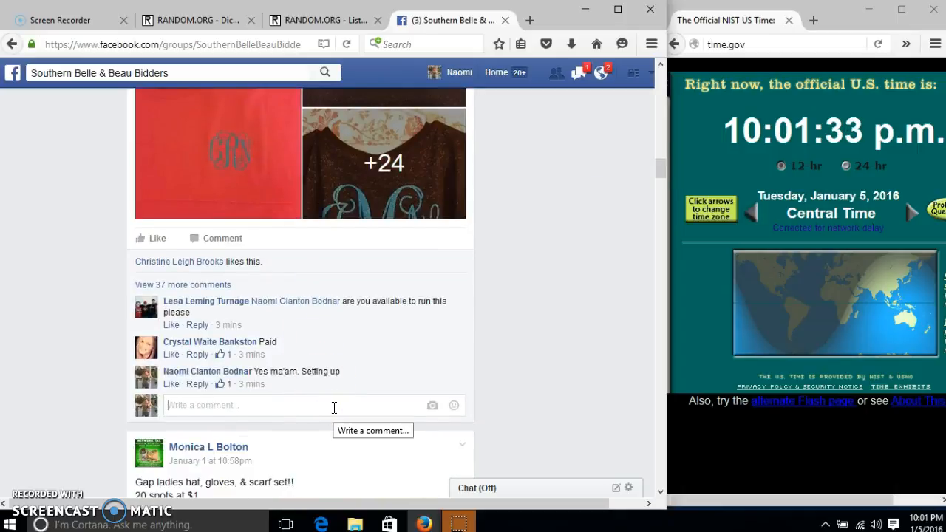
text(I)
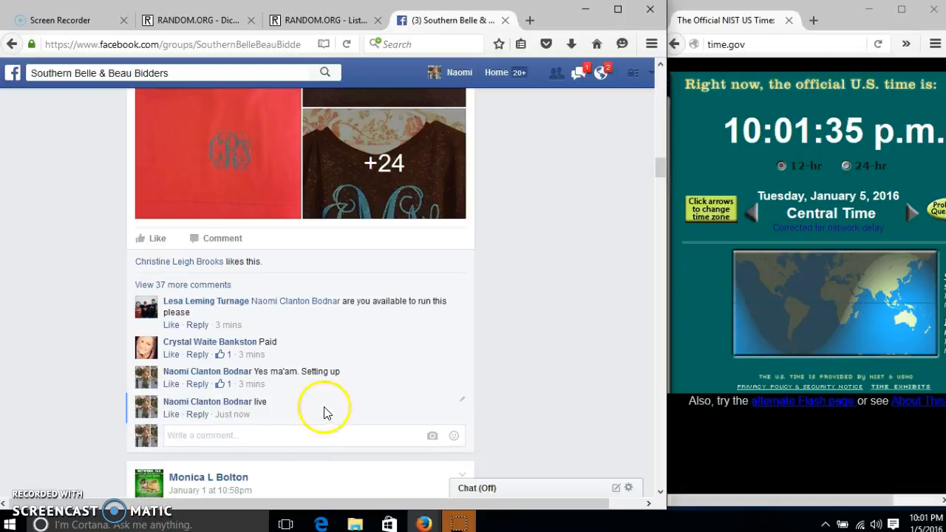
mouse_move(232, 414)
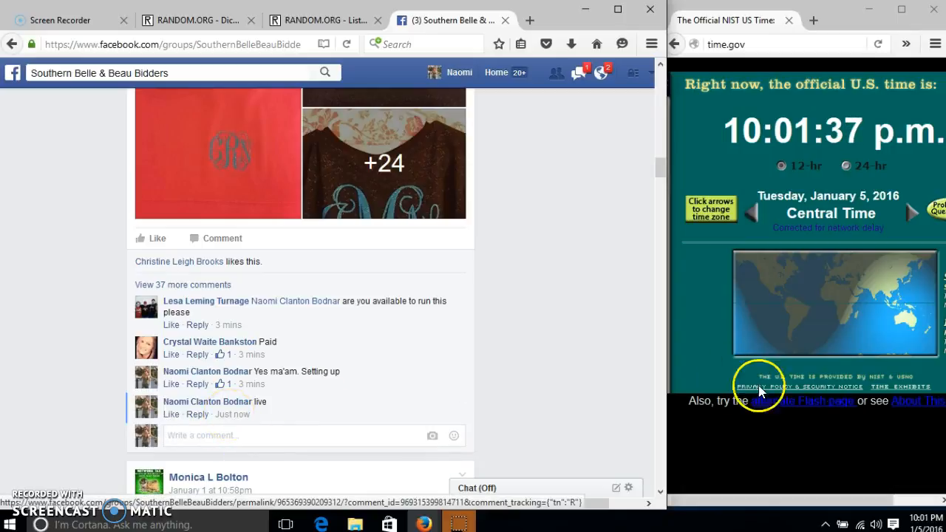
click(926, 519)
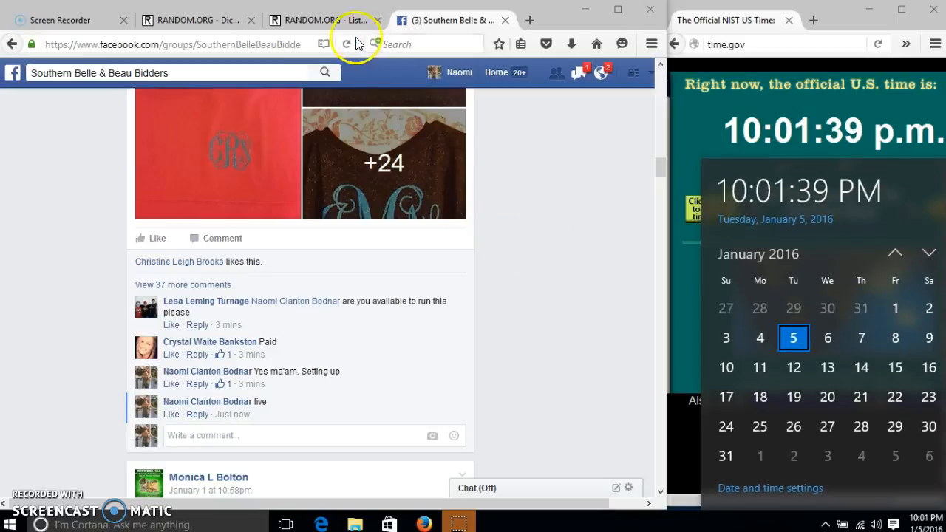
Step: Paste the copied auction list into the List Randomizer entry field
click(340, 22)
right_click(261, 388)
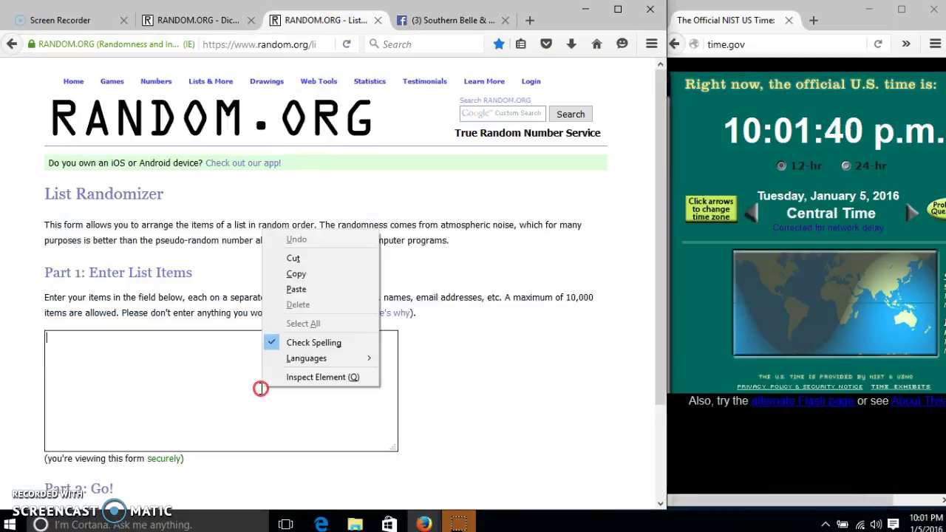
click(296, 290)
scroll(286, 382, up, 3)
scroll(287, 383, up, 1)
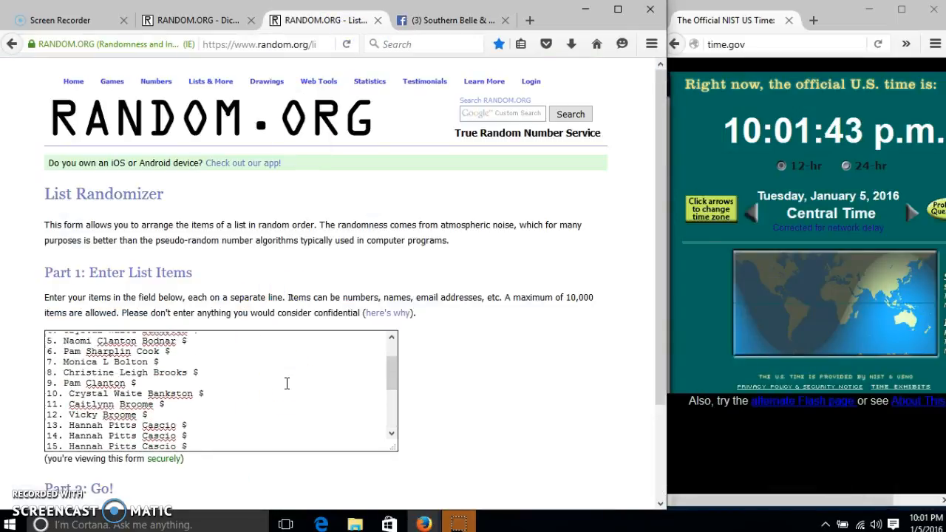
scroll(286, 382, up, 1)
scroll(528, 359, down, 2)
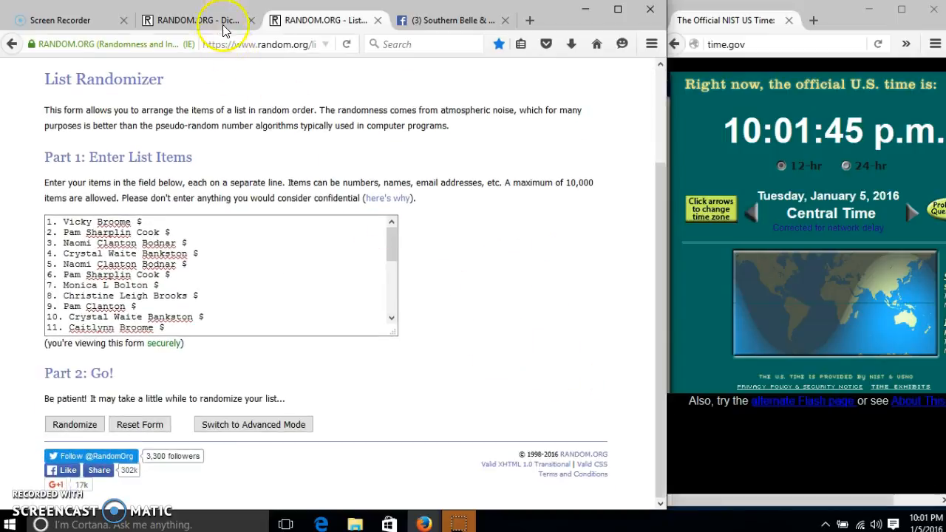
Step: Roll the two virtual dice on the Dice Roller after checking the clock
click(222, 20)
click(928, 519)
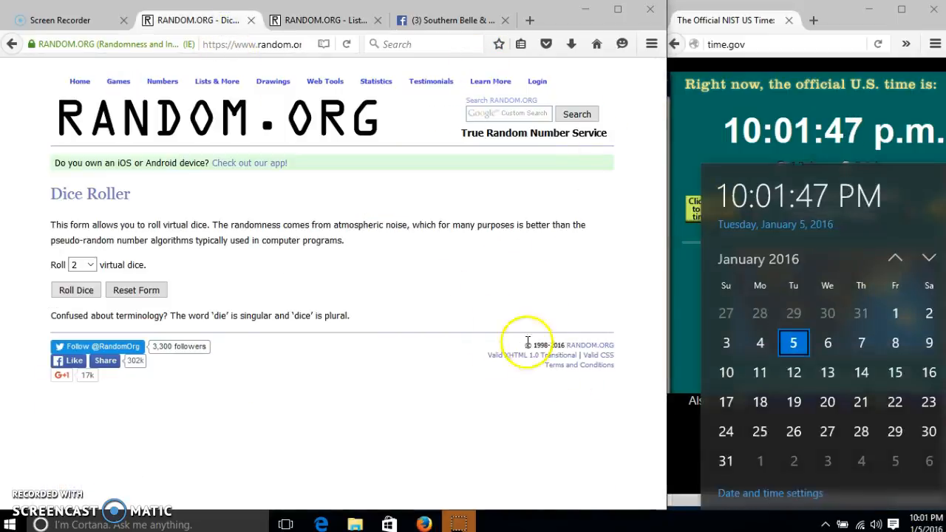
click(391, 259)
click(83, 291)
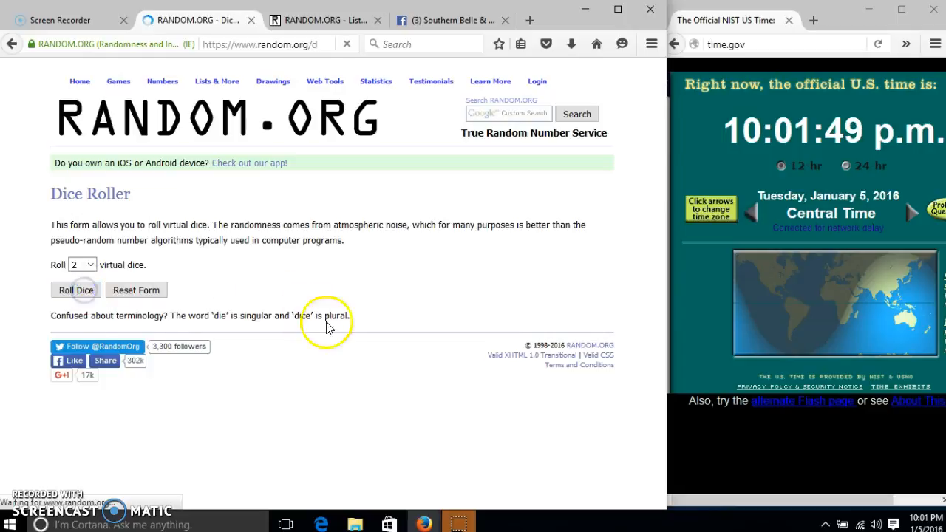
Step: Randomize the 25 pasted names once, checking the clock first
click(326, 20)
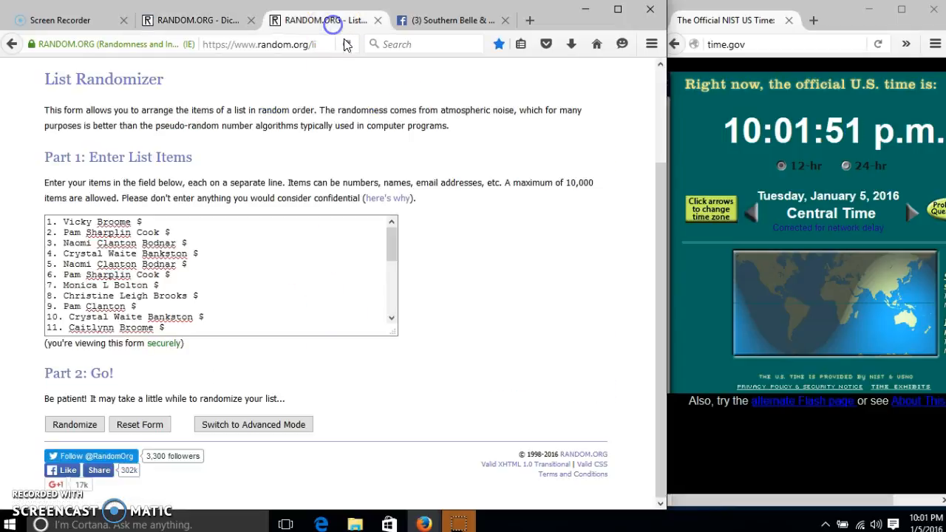
click(917, 526)
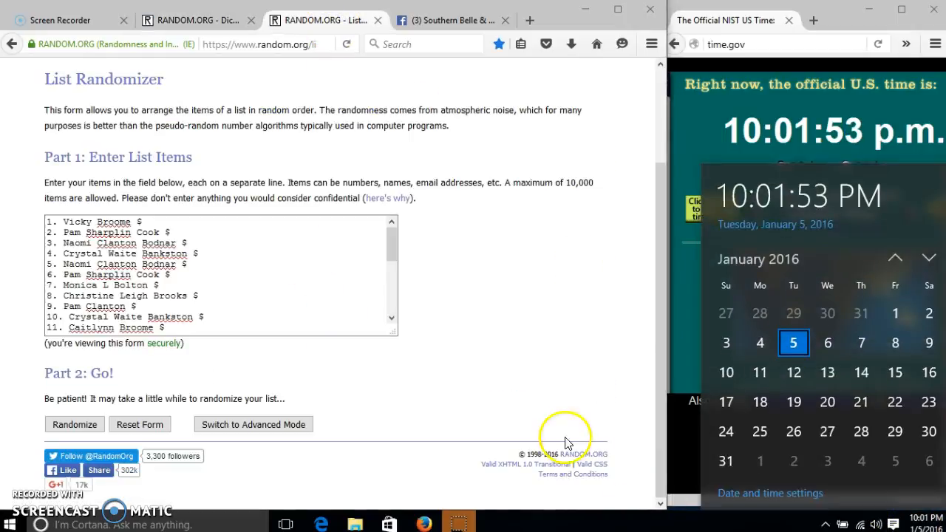
click(533, 392)
click(74, 427)
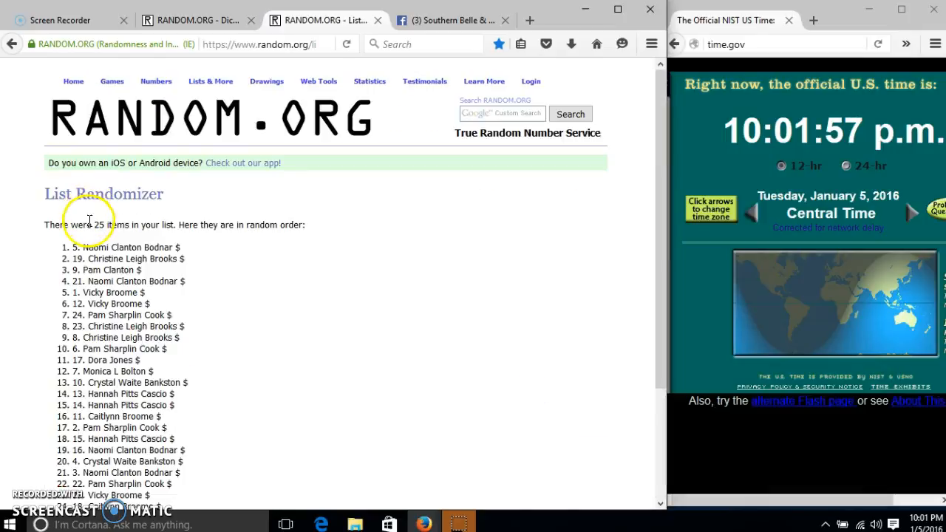
Step: Review the dice result, then reshuffle the list with Again! several times
click(250, 251)
scroll(196, 329, down, 3)
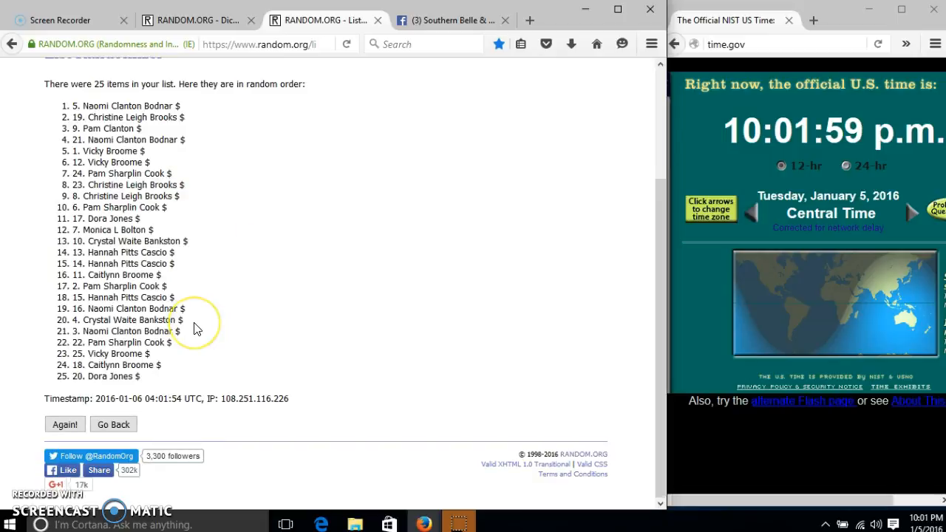
click(216, 21)
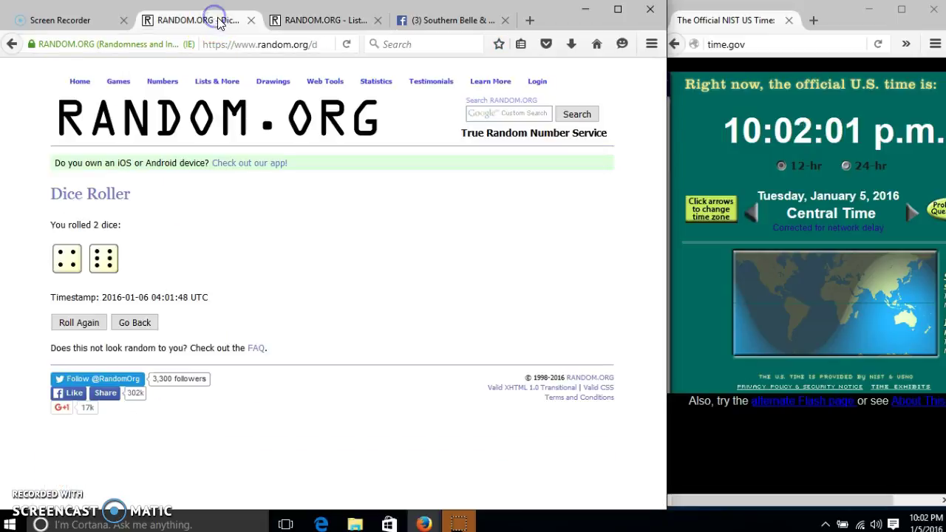
click(325, 18)
click(74, 424)
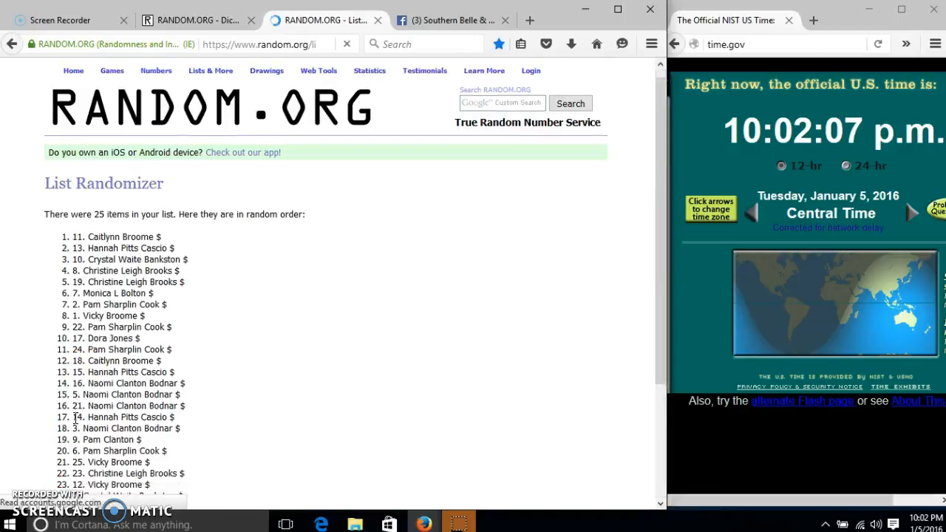
scroll(73, 424, down, 4)
click(74, 424)
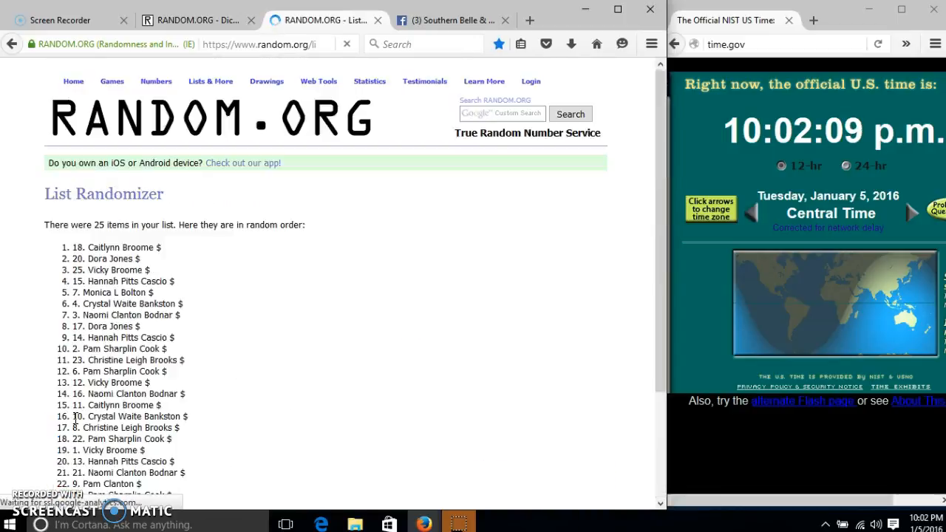
scroll(74, 424, down, 4)
click(74, 424)
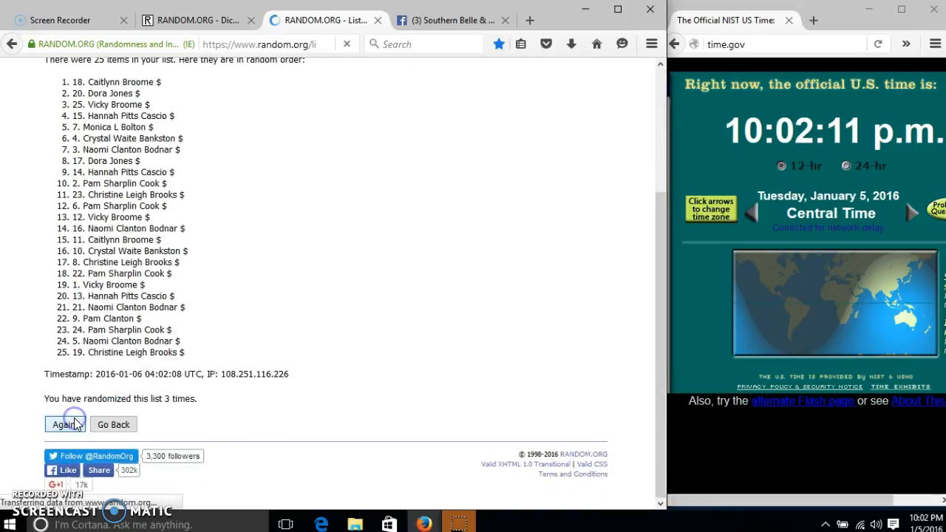
scroll(74, 425, down, 5)
Step: Keep reshuffling until the list has been randomized 9 times
click(74, 424)
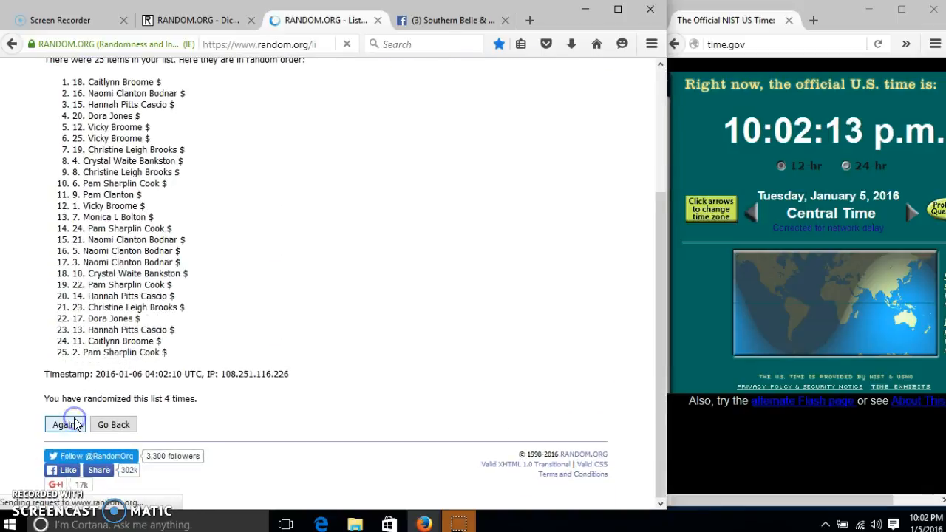
scroll(74, 421, down, 5)
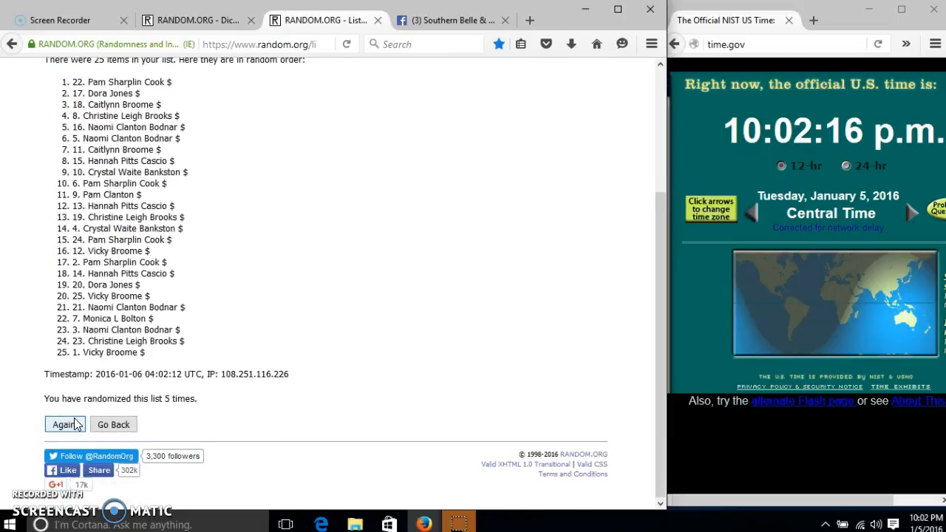
click(66, 438)
scroll(75, 421, down, 1)
scroll(75, 422, down, 4)
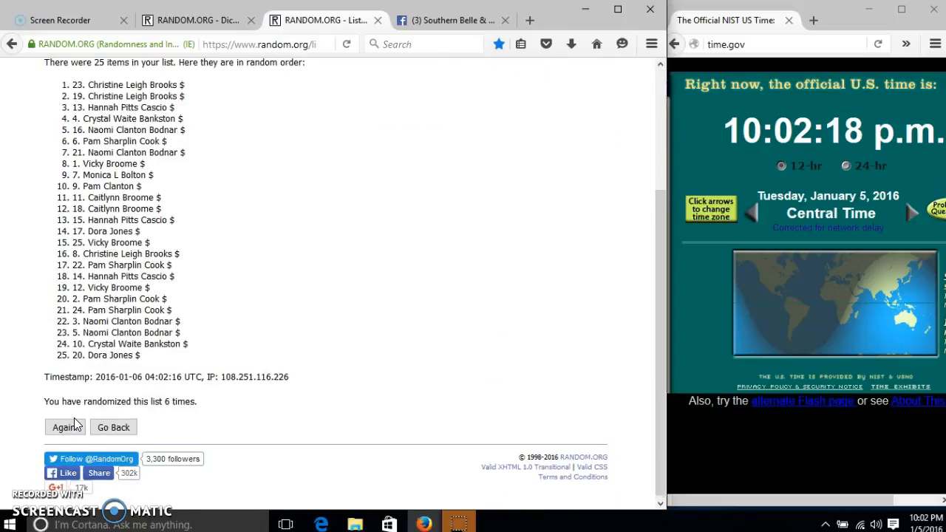
click(66, 427)
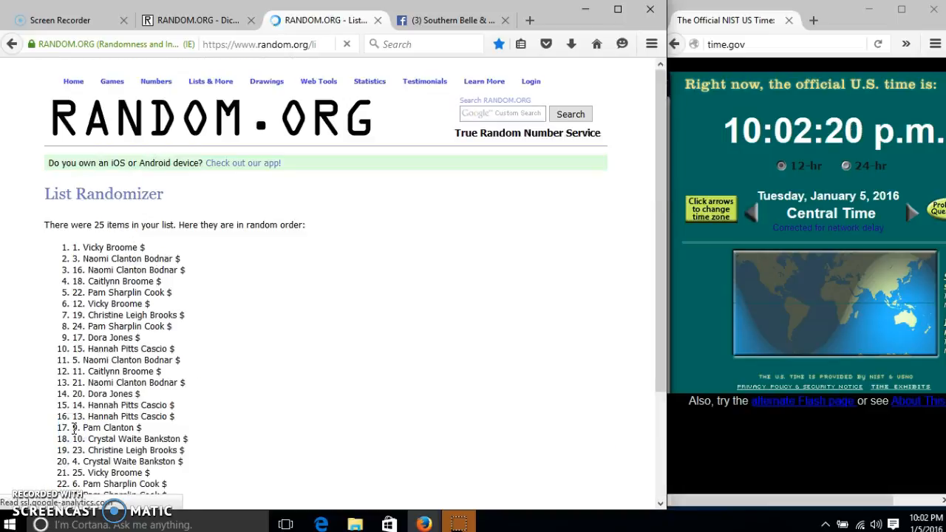
scroll(74, 433, down, 5)
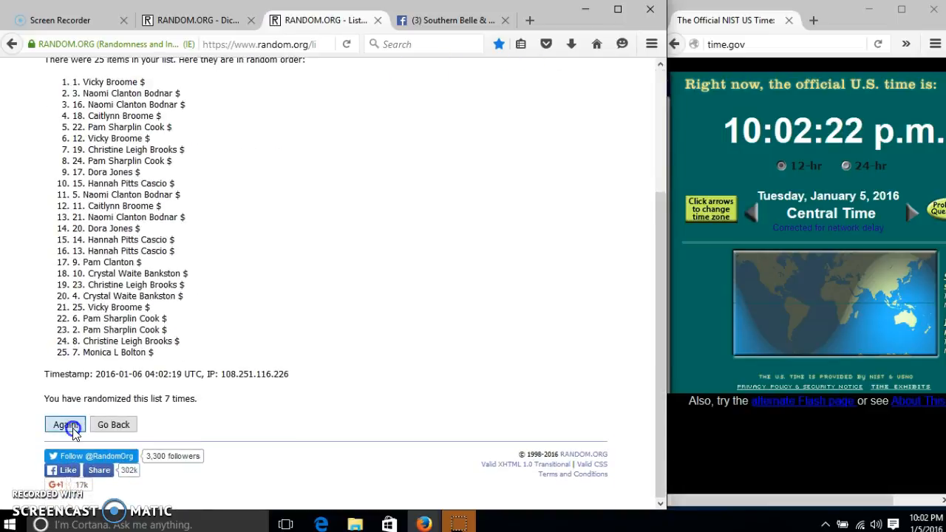
click(73, 428)
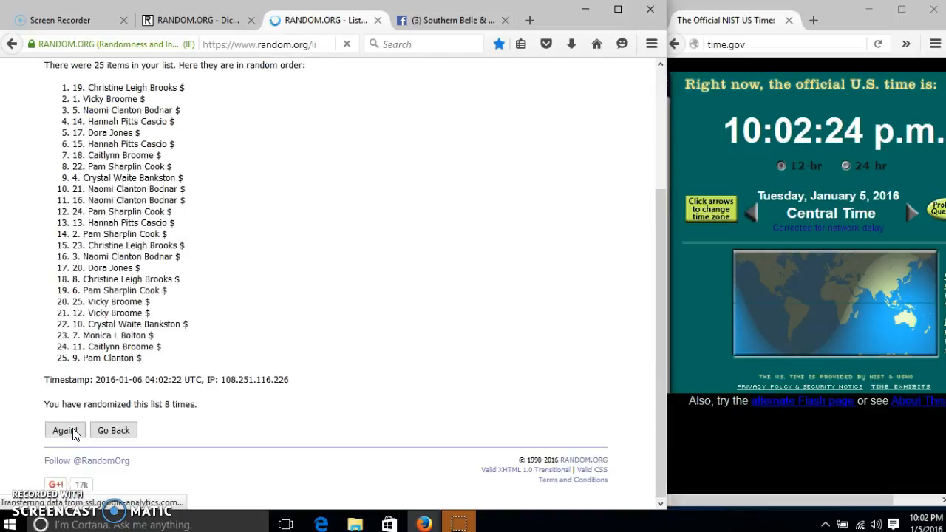
click(74, 434)
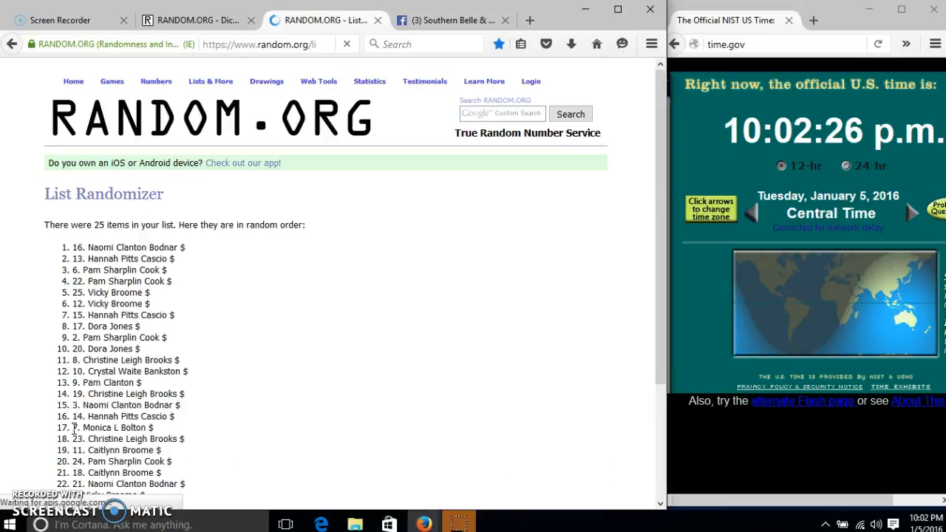
click(91, 361)
scroll(184, 251, down, 4)
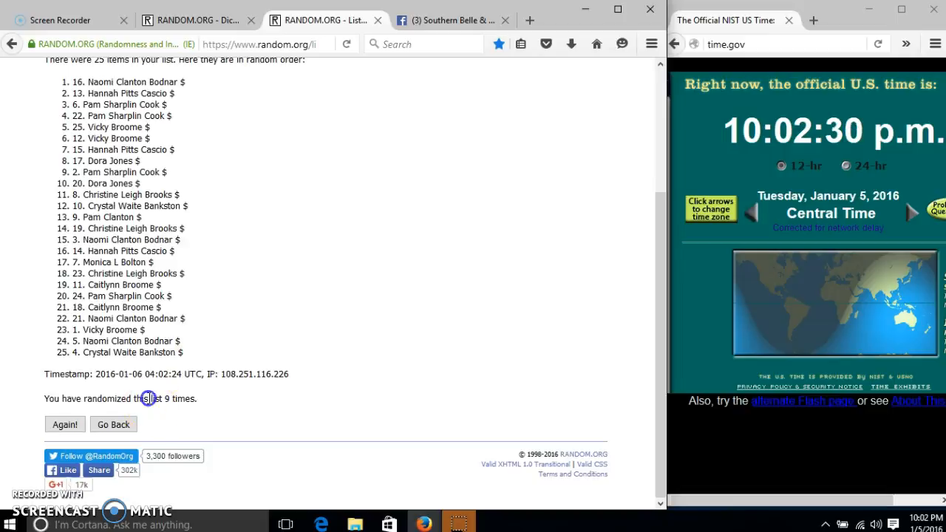
Step: Recheck the dice roll, then randomize the auction list a tenth time
click(213, 22)
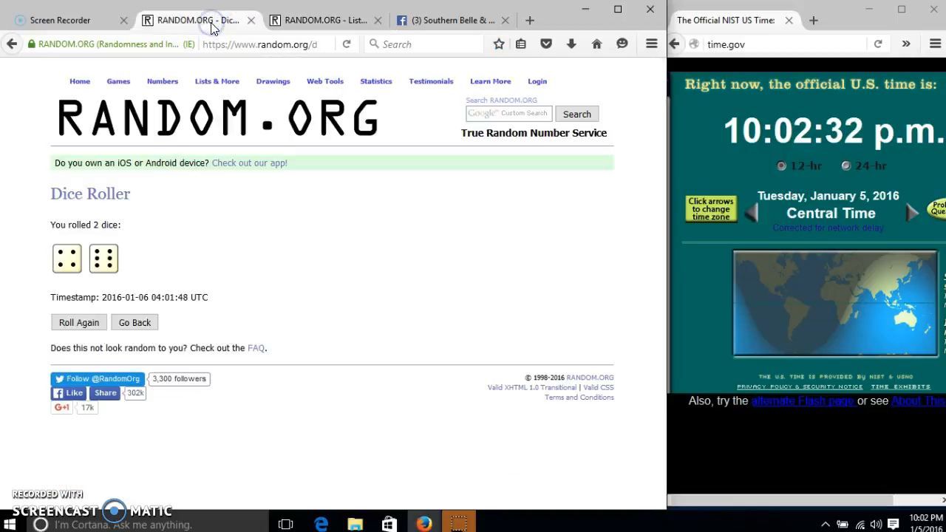
click(323, 22)
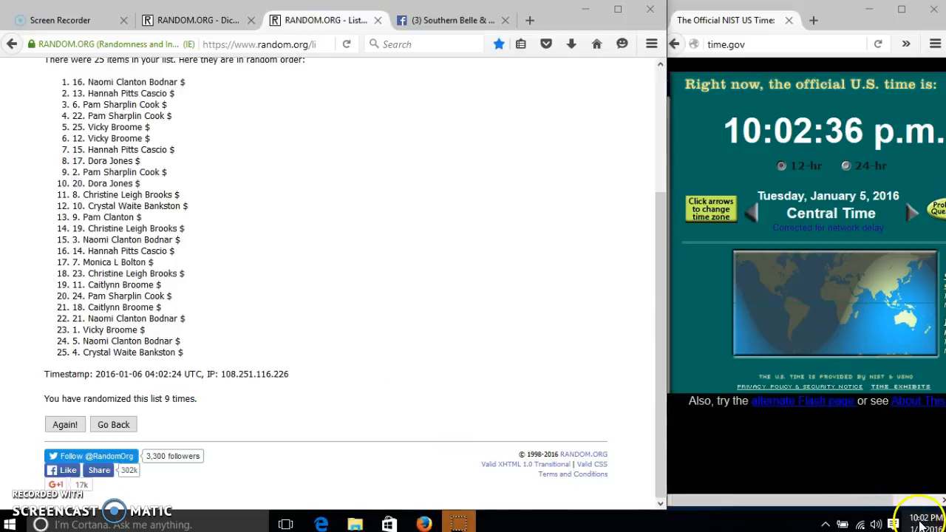
click(473, 357)
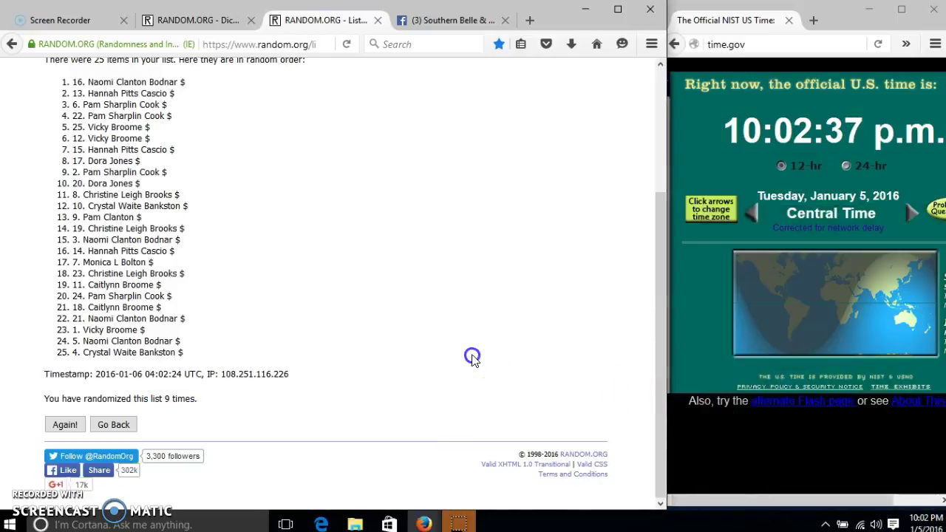
click(65, 424)
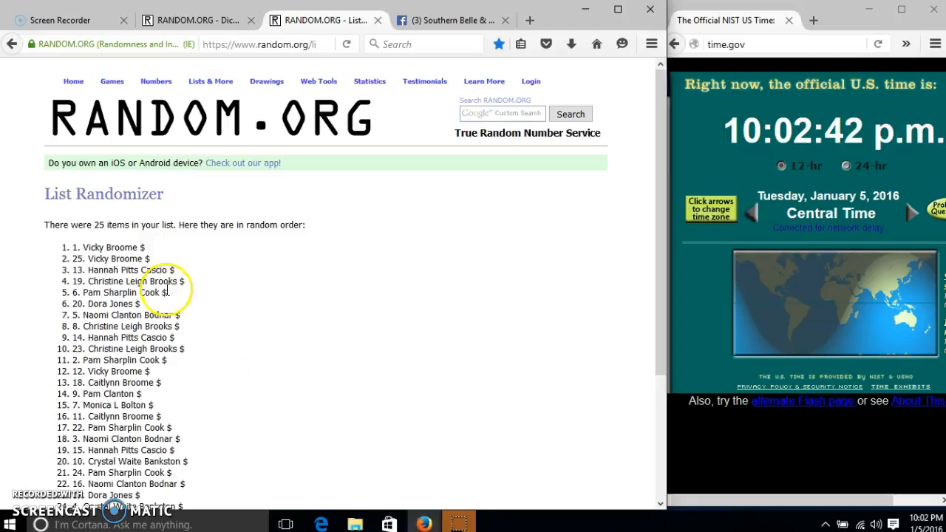
drag(93, 225, 178, 232)
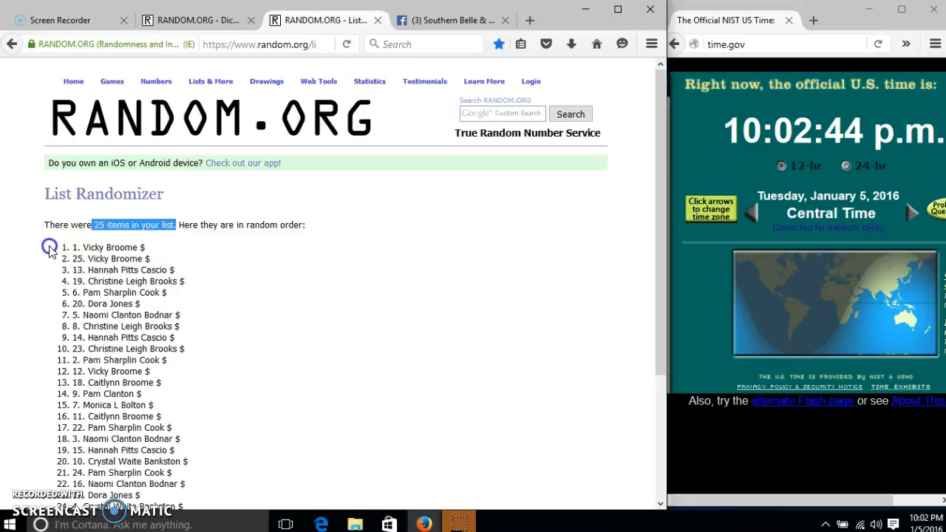
drag(74, 249, 142, 247)
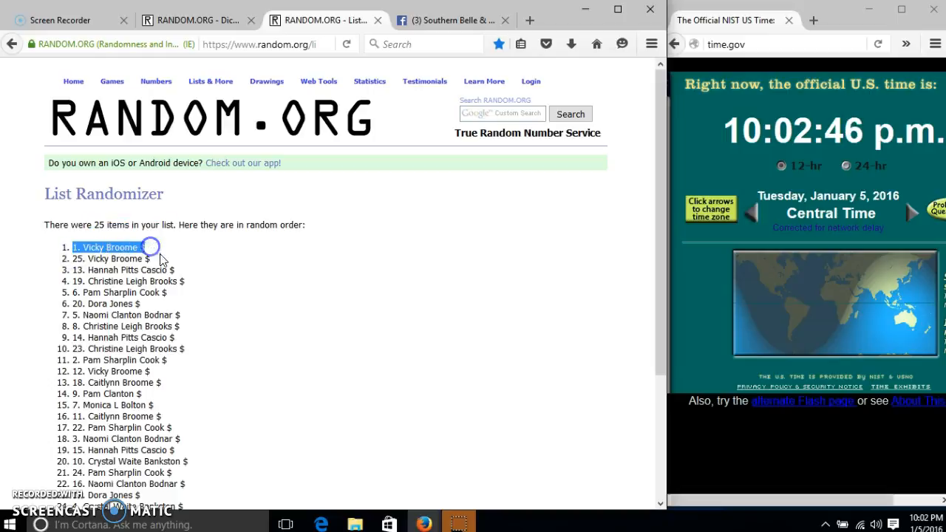
click(200, 421)
scroll(200, 421, down, 4)
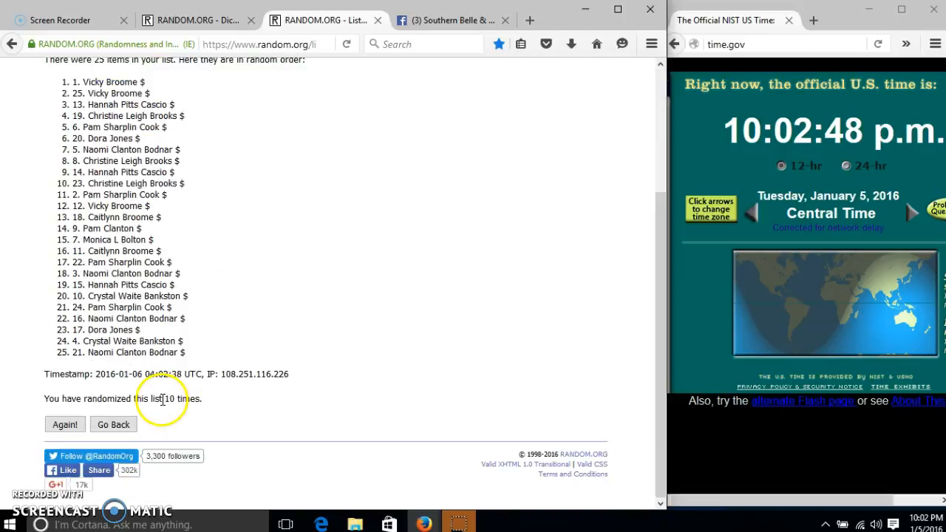
click(199, 20)
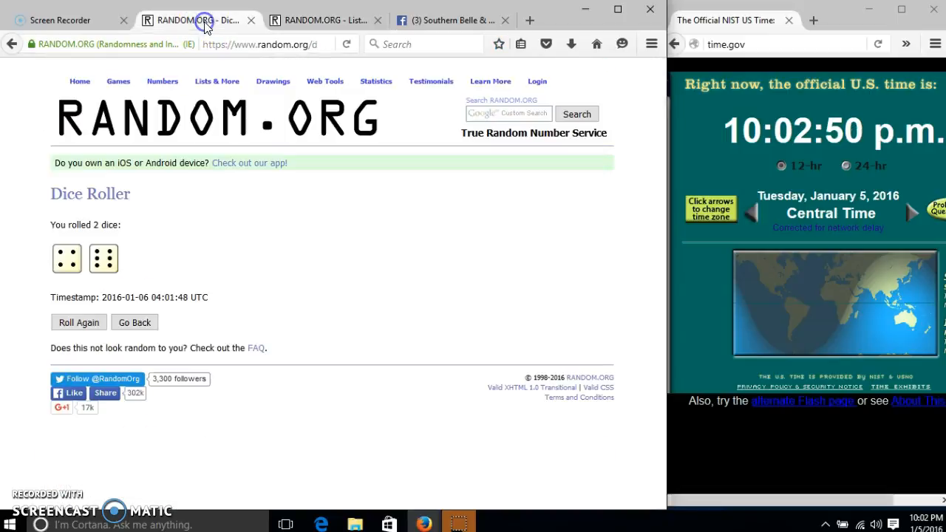
click(446, 22)
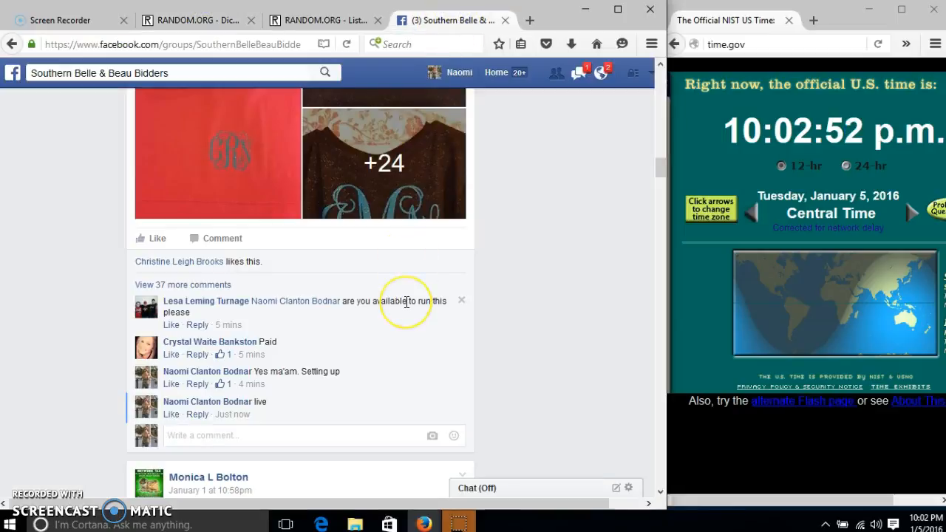